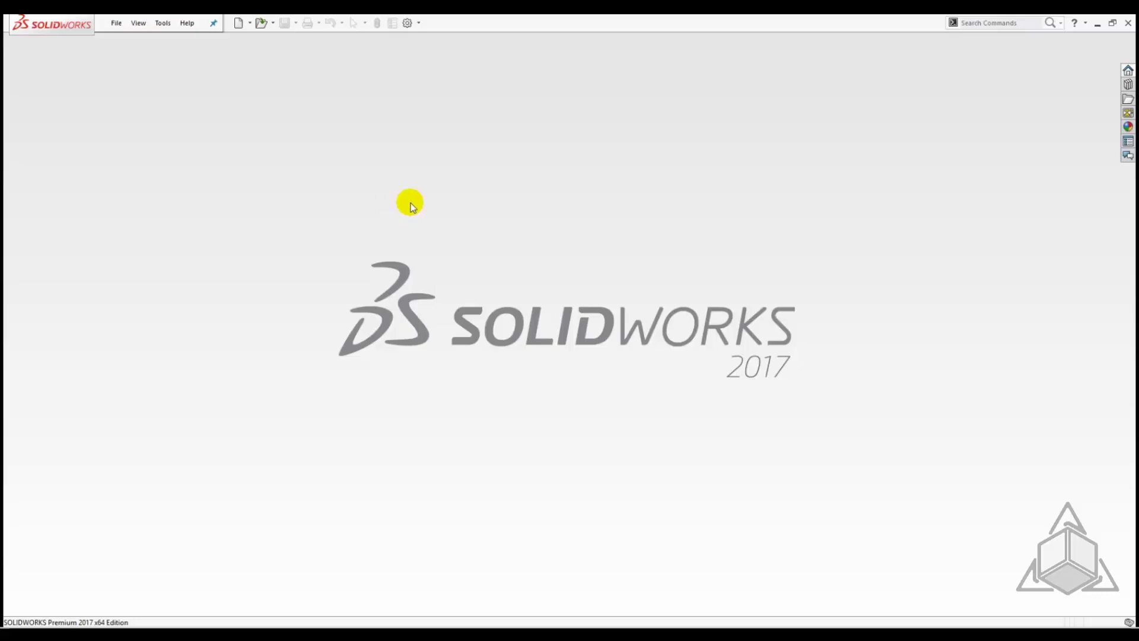
- Open the Pin&Block assembly and collapse the Block<1> branch in the design tree
click(261, 22)
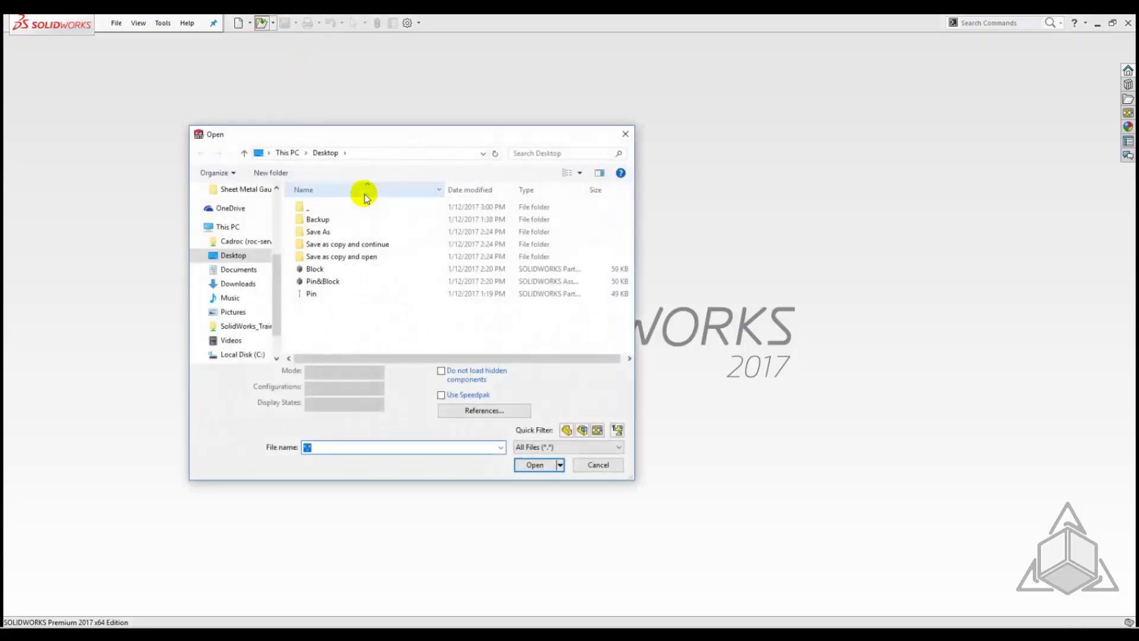
double_click(323, 281)
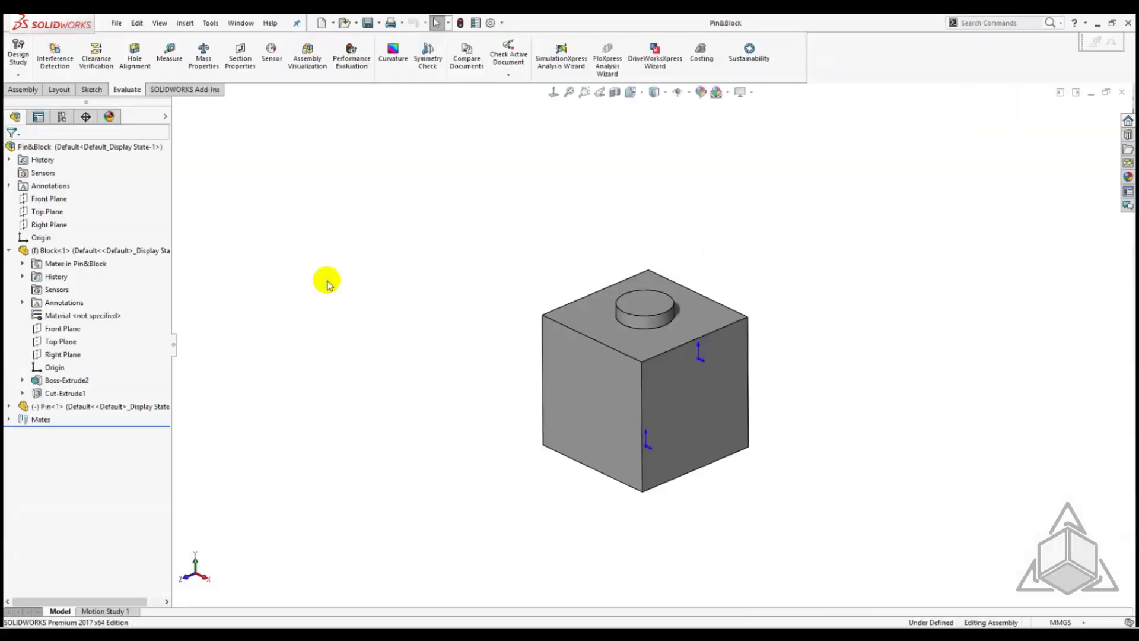
click(9, 250)
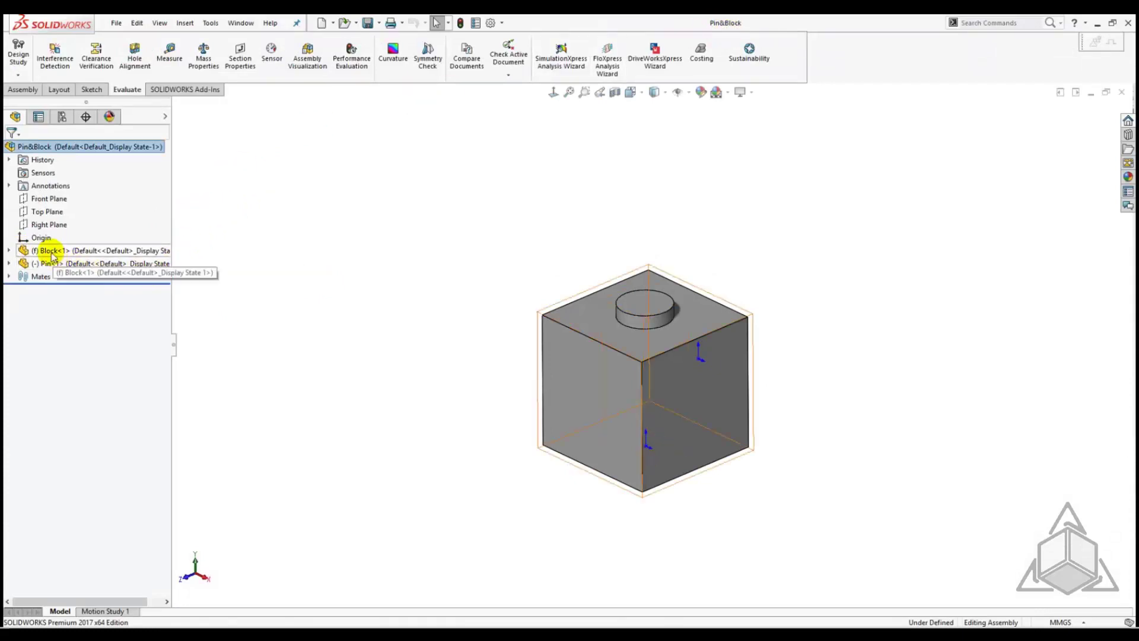
mouse_move(52, 256)
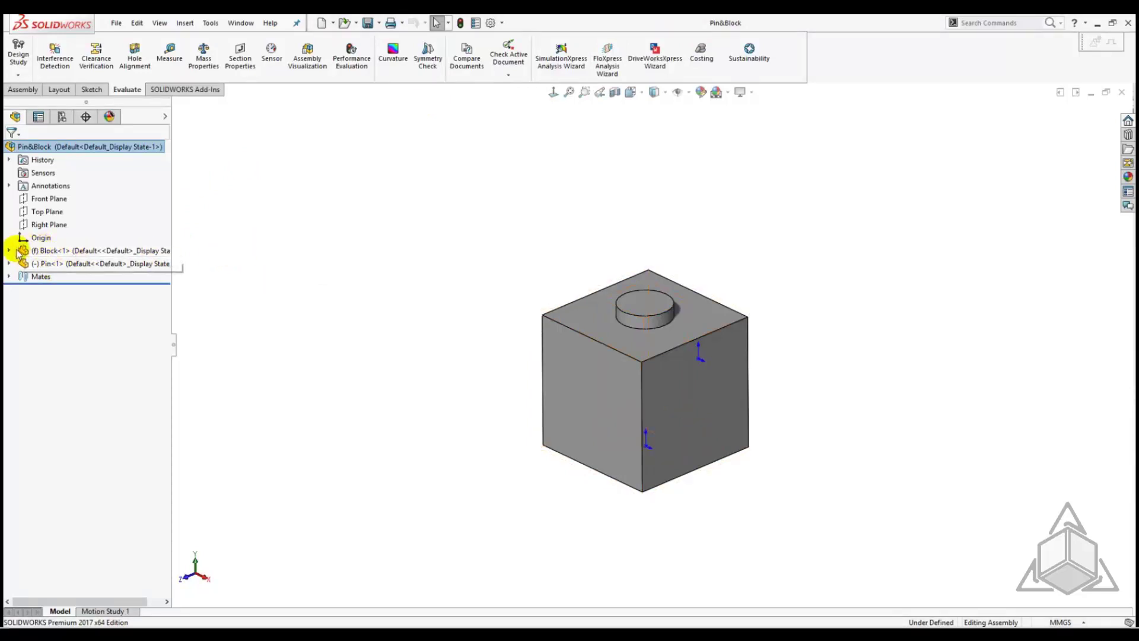
- Open the Block component as its own part and start a sketch on a cube face
right_click(48, 252)
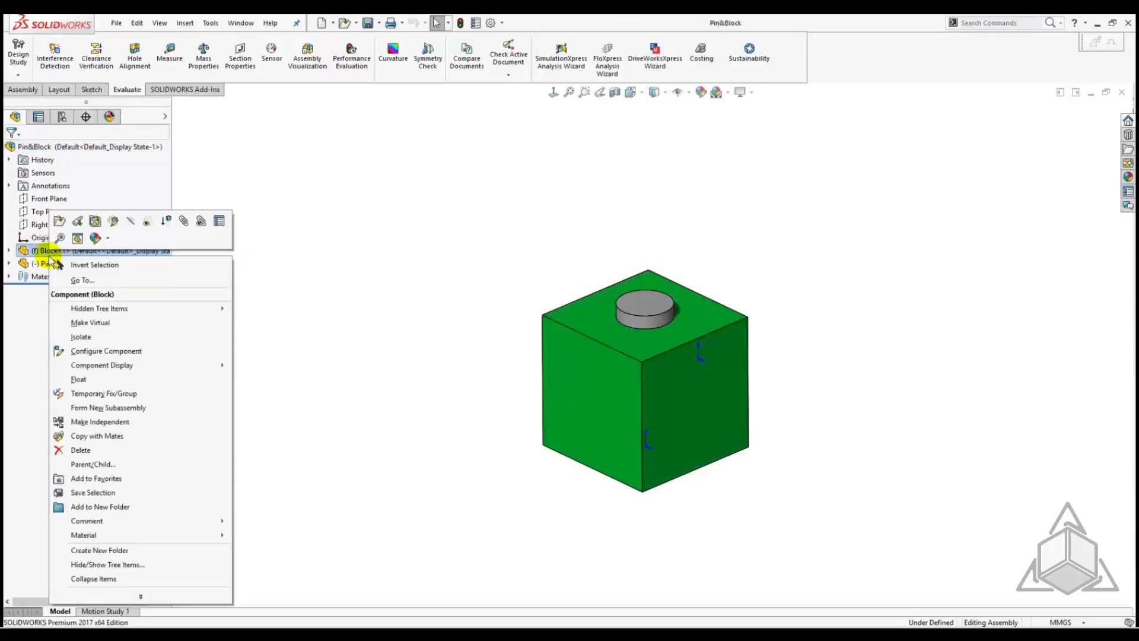
click(59, 223)
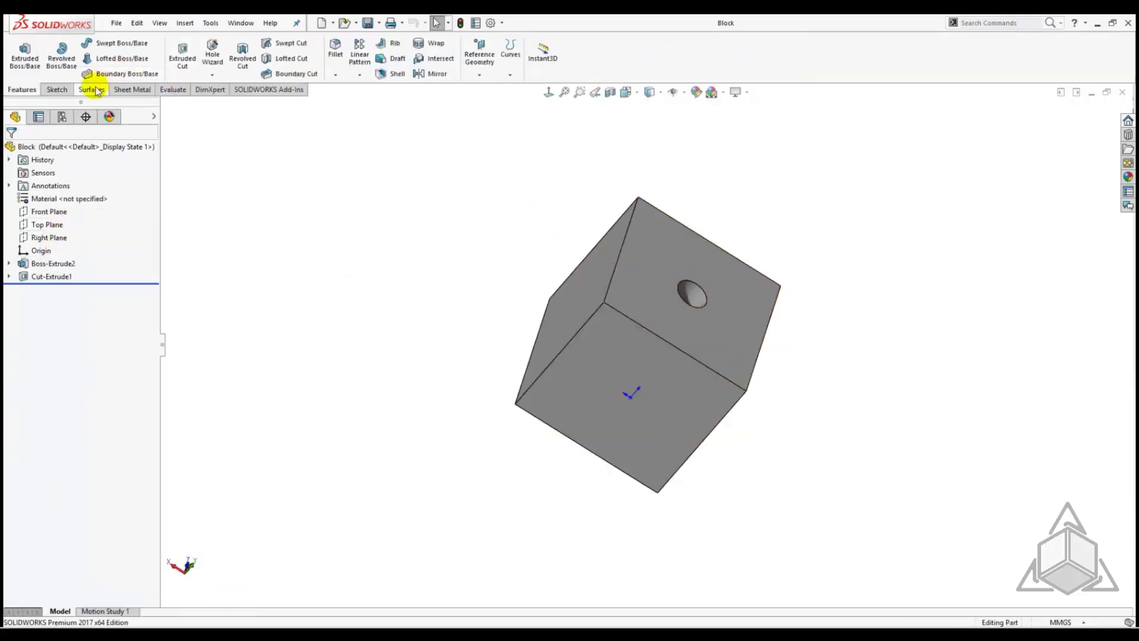
click(57, 89)
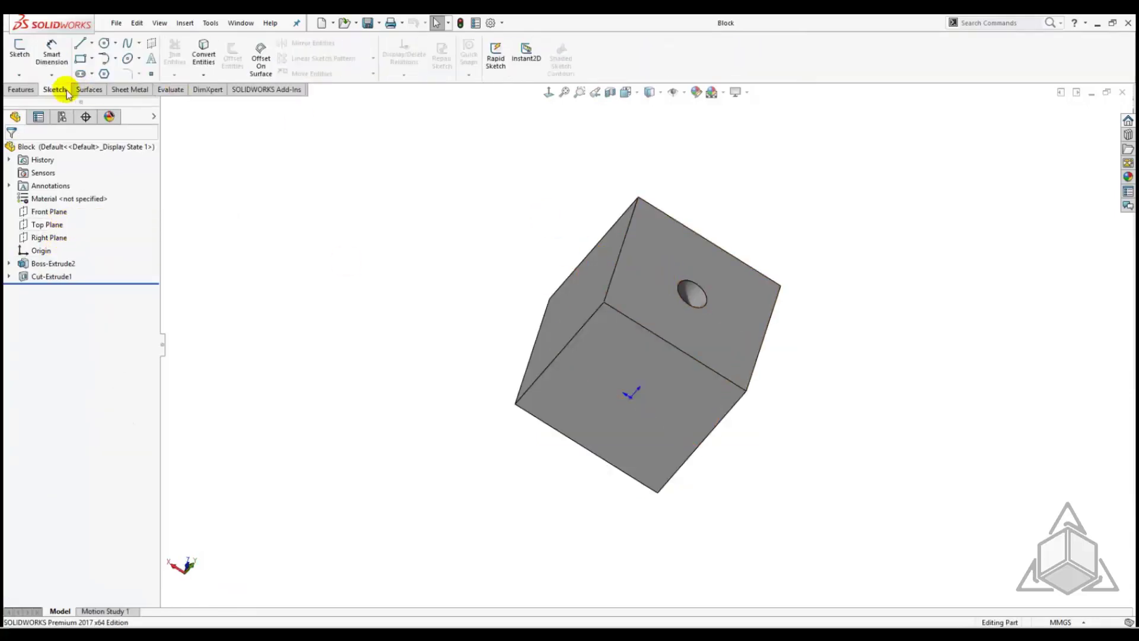
right_click(659, 369)
click(671, 352)
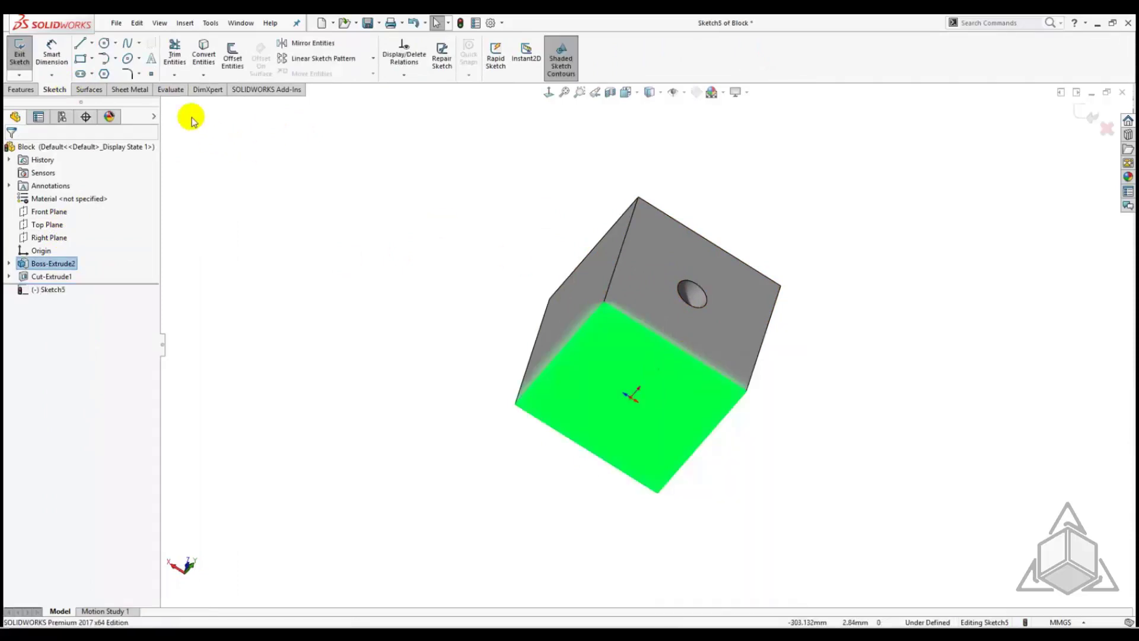
- Draw a circle on the face and cut it Through All as Cut-Extrude2
click(104, 43)
click(692, 381)
click(693, 389)
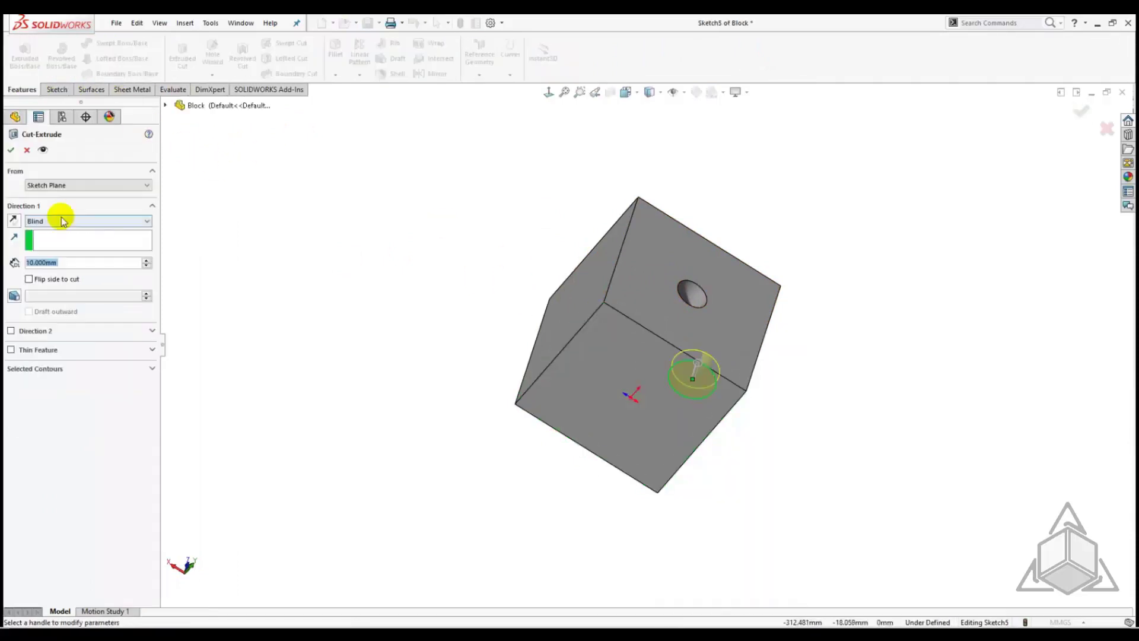
click(56, 221)
click(56, 237)
click(13, 150)
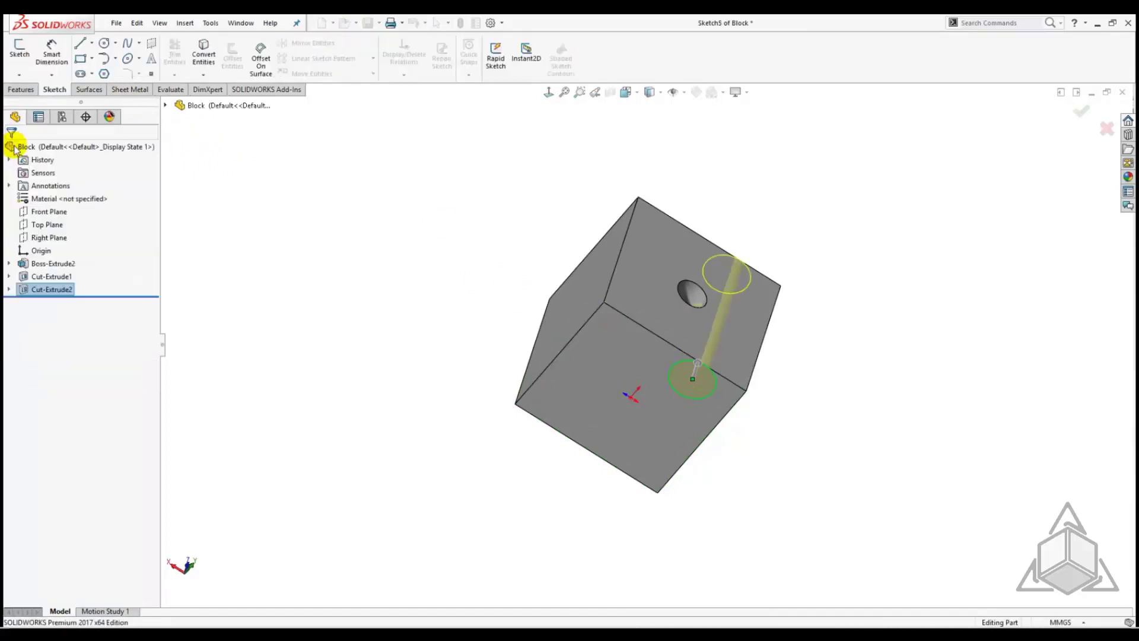
- Save the modified part as block_hole, updating open references, and close its window
click(379, 23)
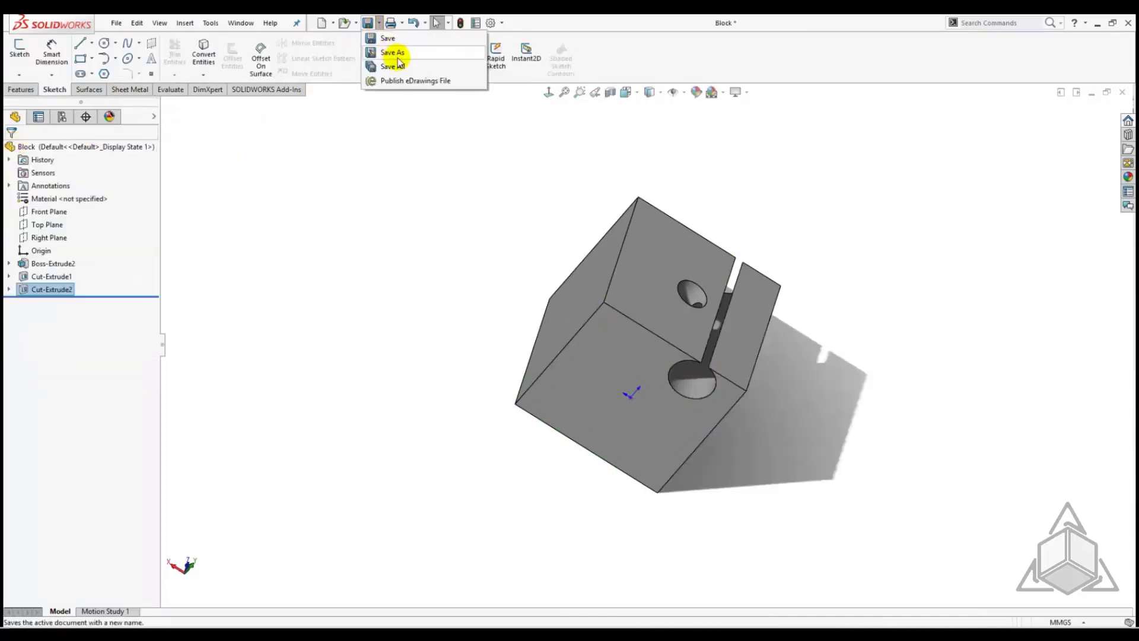
click(394, 55)
click(505, 277)
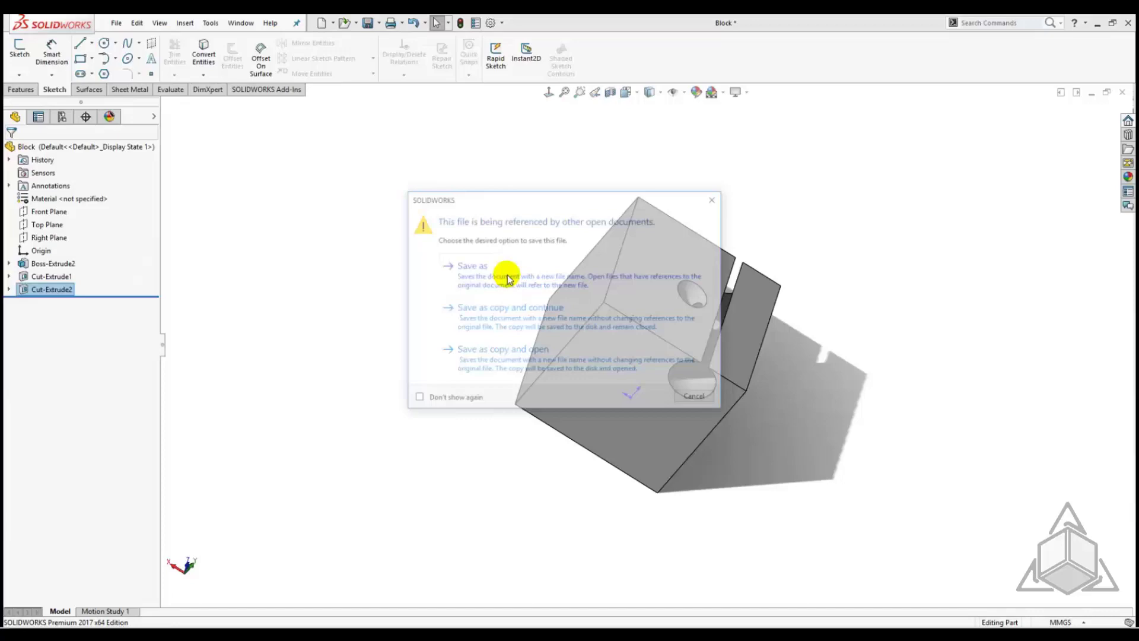
text(block_hole)
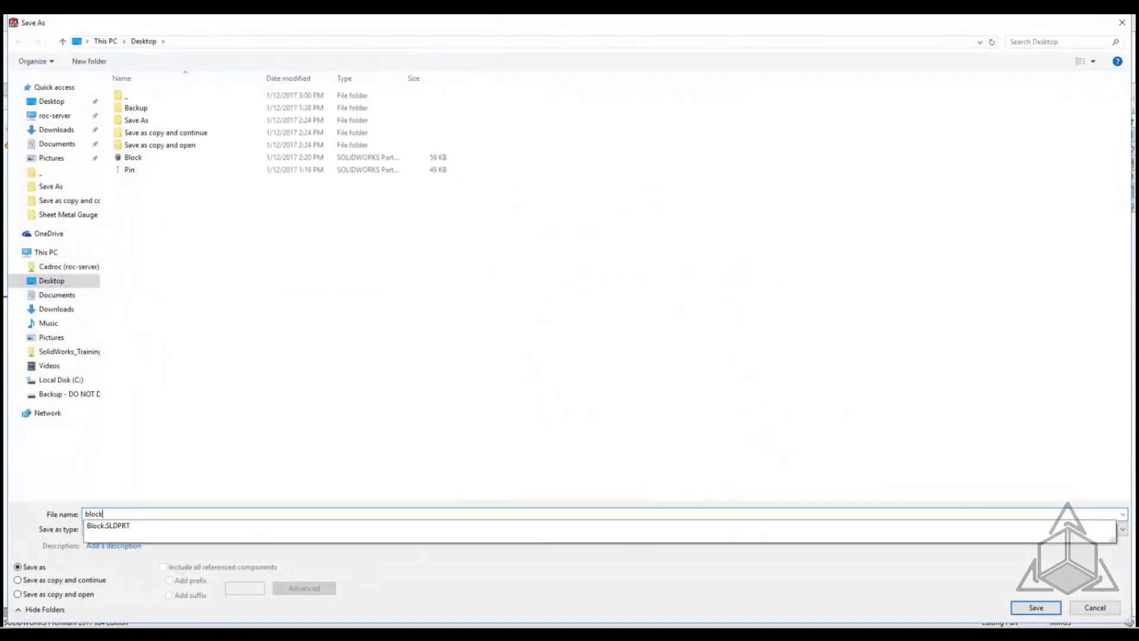
key(Return)
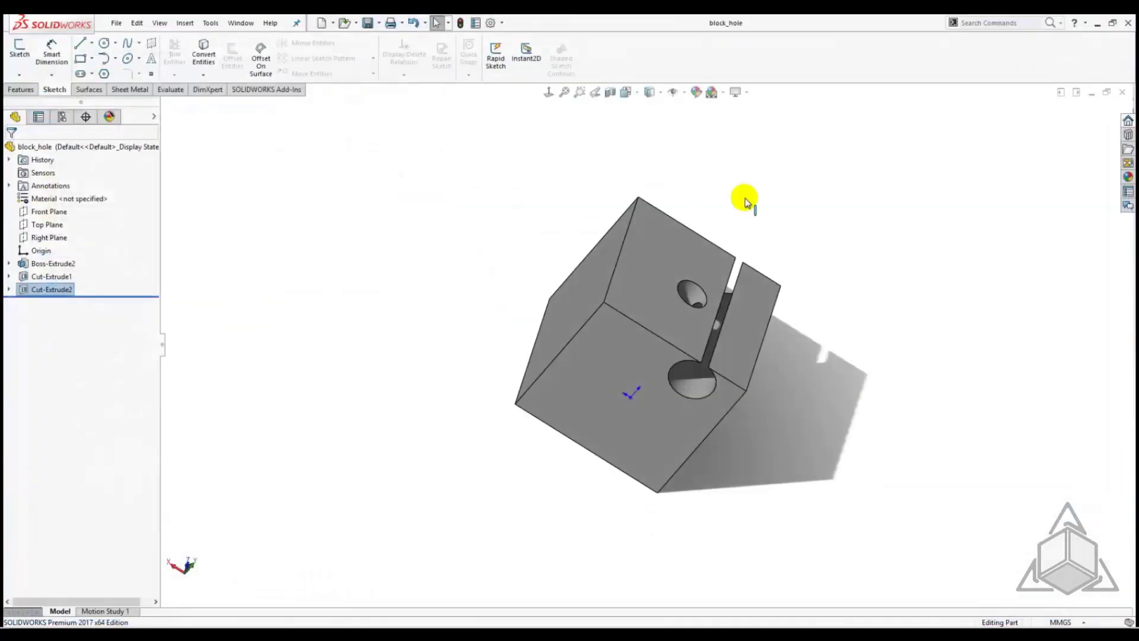
click(1123, 93)
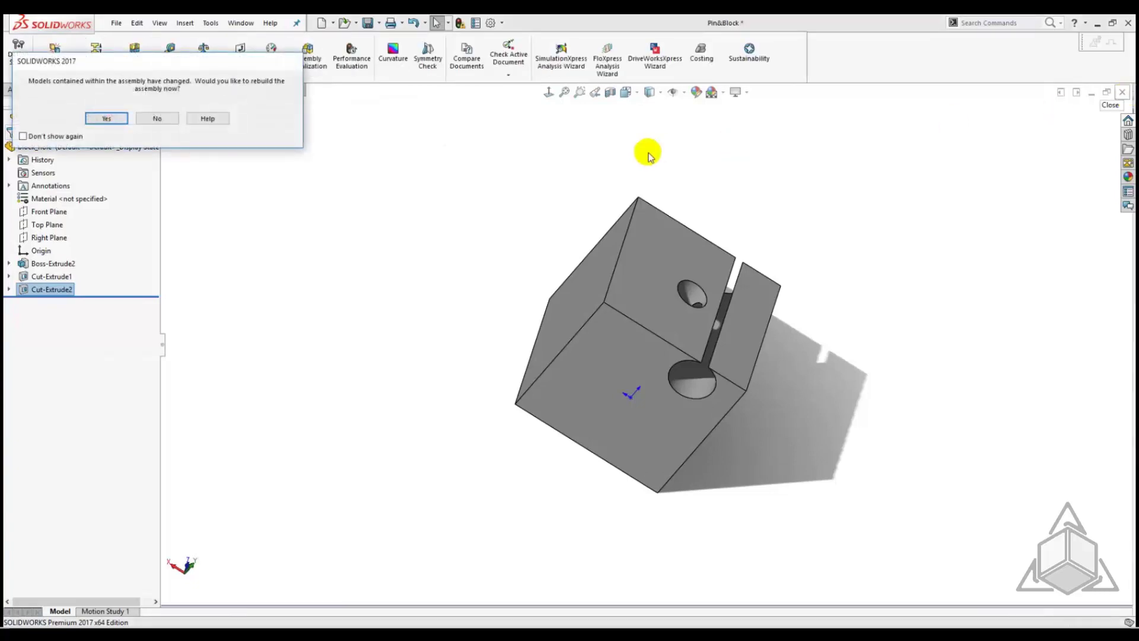
- Rebuild Pin&Block with block_hole, then open the original Block part and orbit it
click(120, 119)
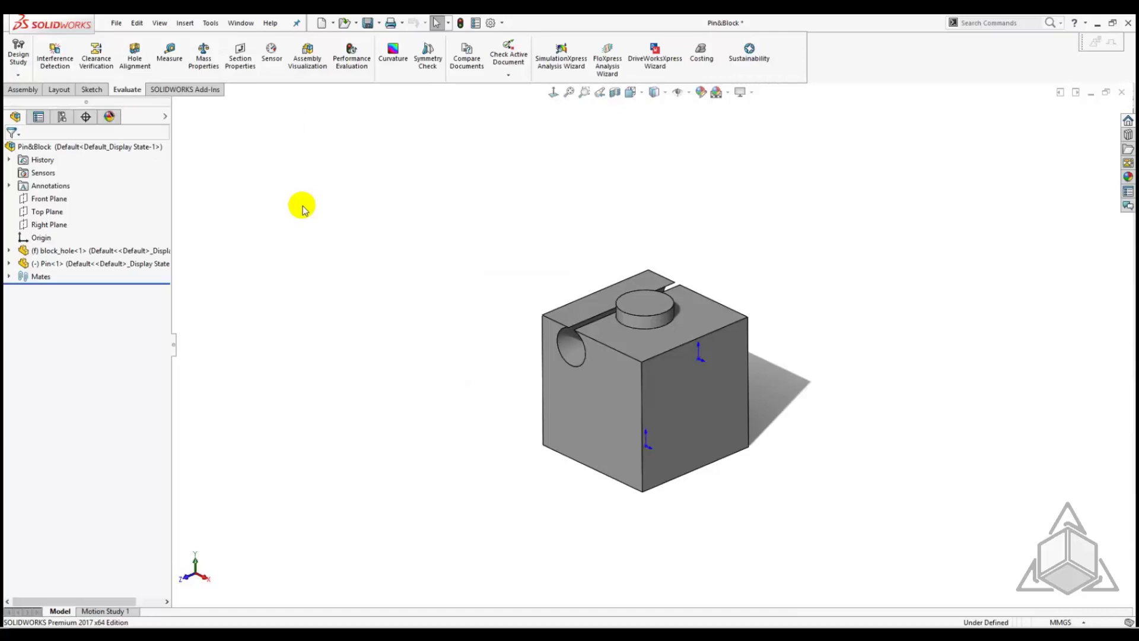
mouse_move(72, 250)
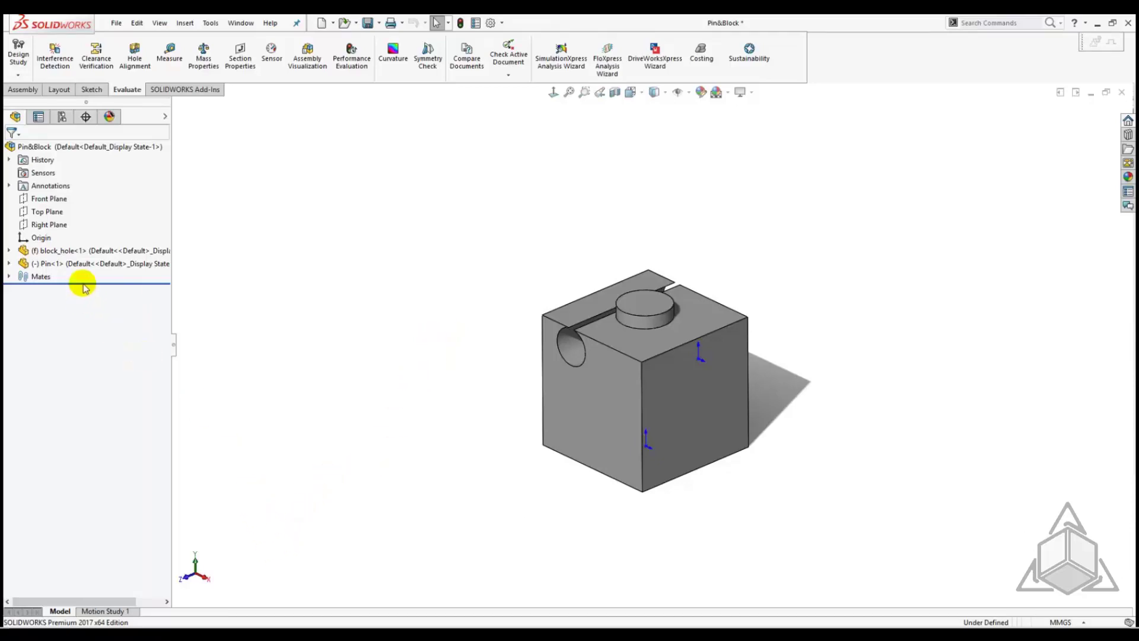
click(344, 23)
double_click(333, 268)
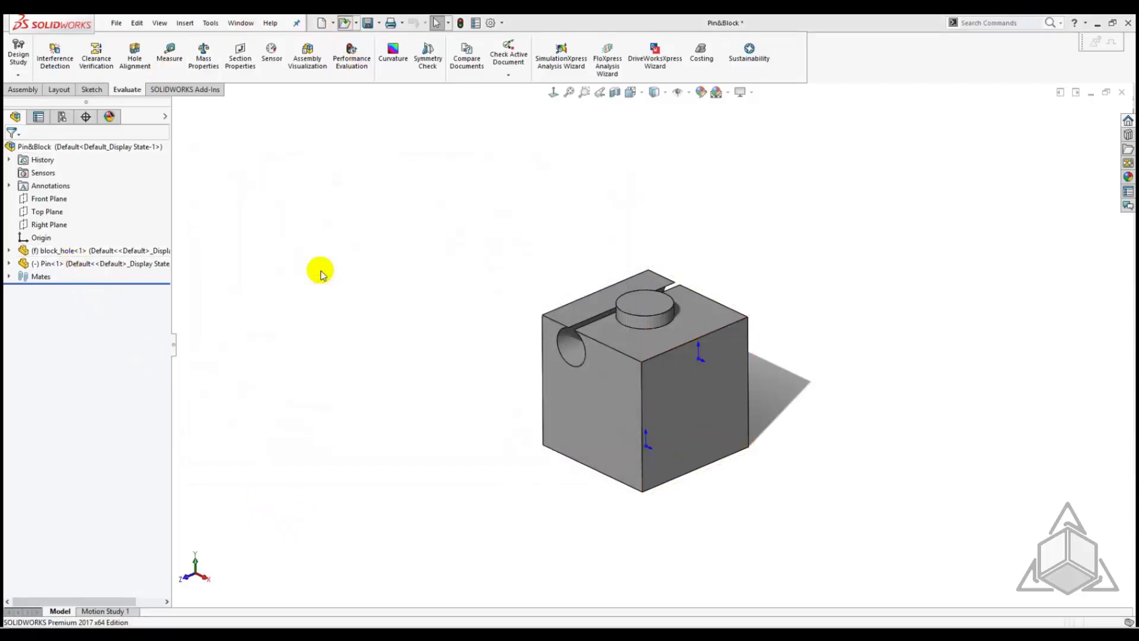
middle_drag(587, 271, 668, 152)
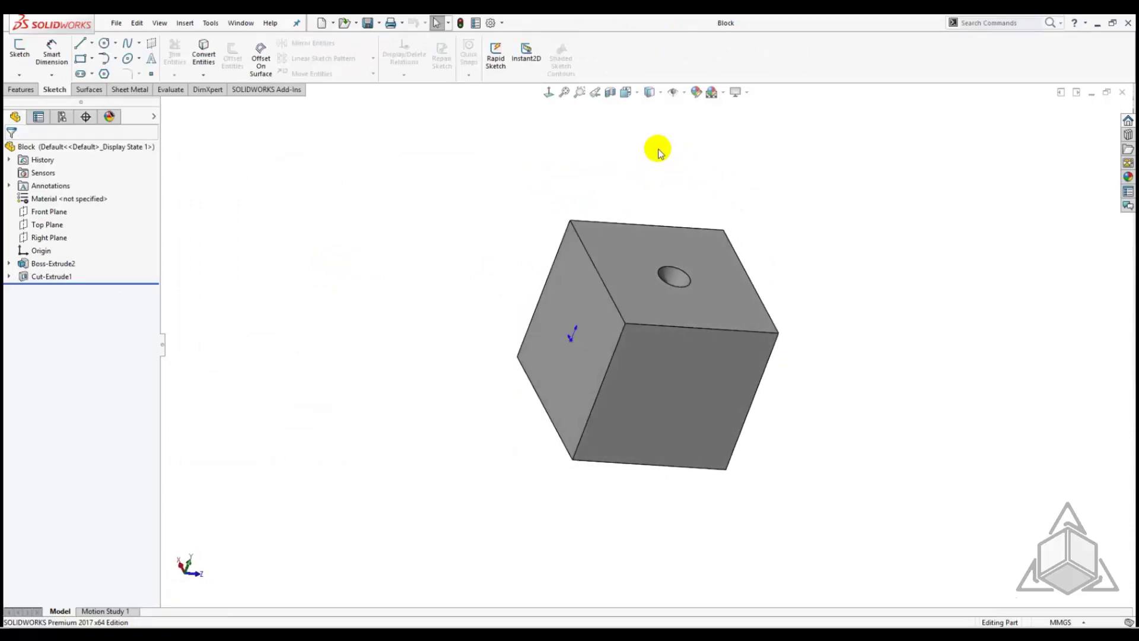
- Close Block and replace block_hole-1 in Pin&Block with Block.SLDPRT, accepting the mates
click(1122, 92)
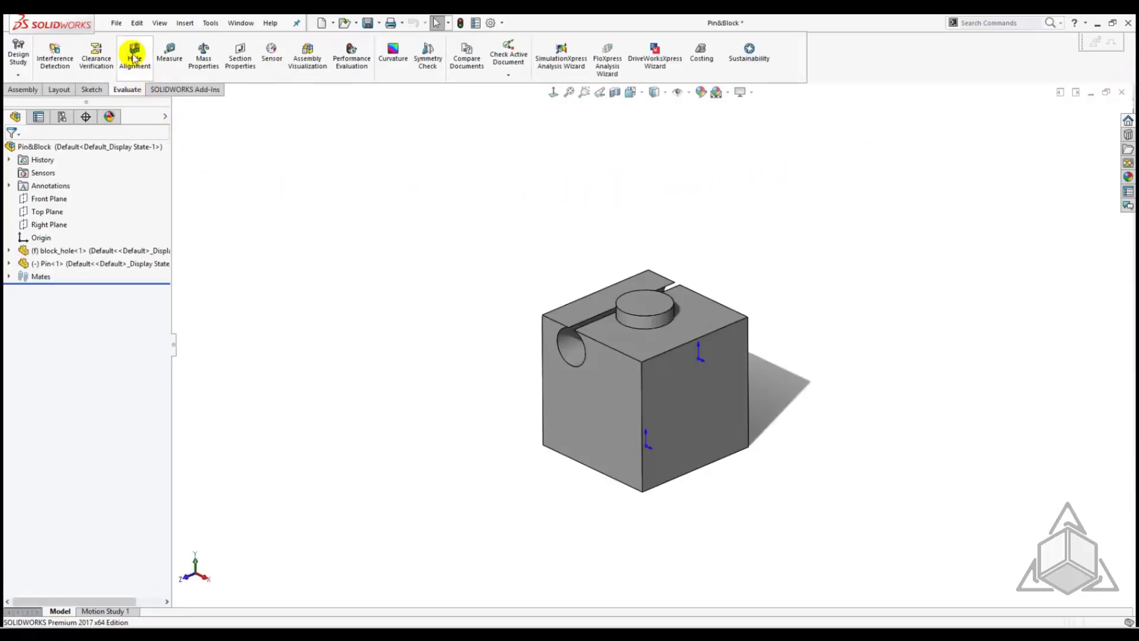
click(116, 24)
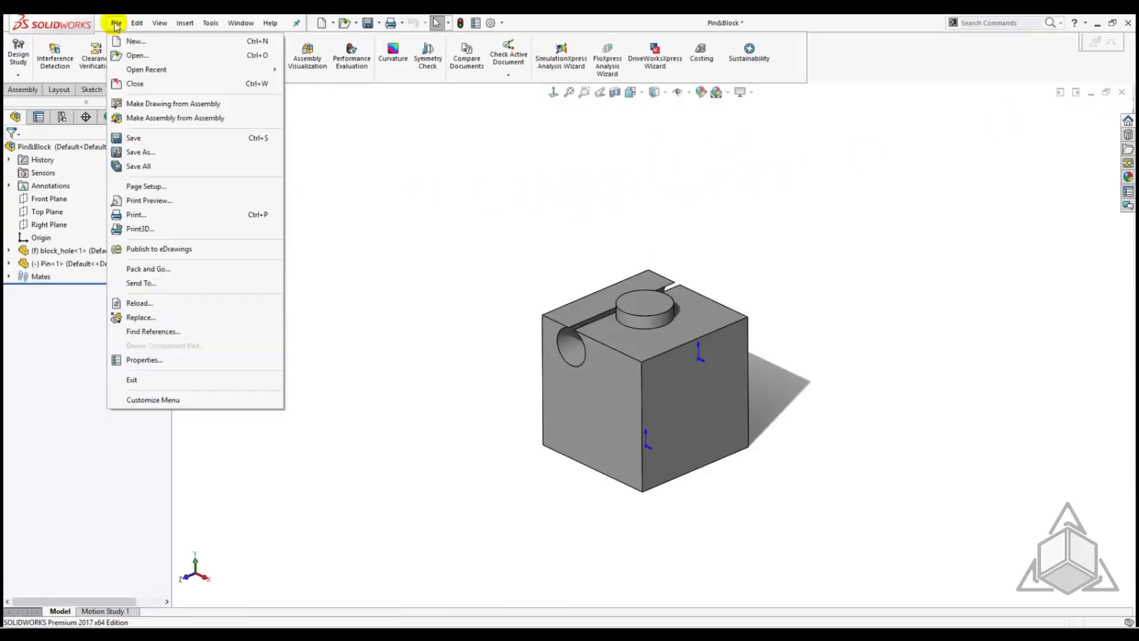
click(145, 317)
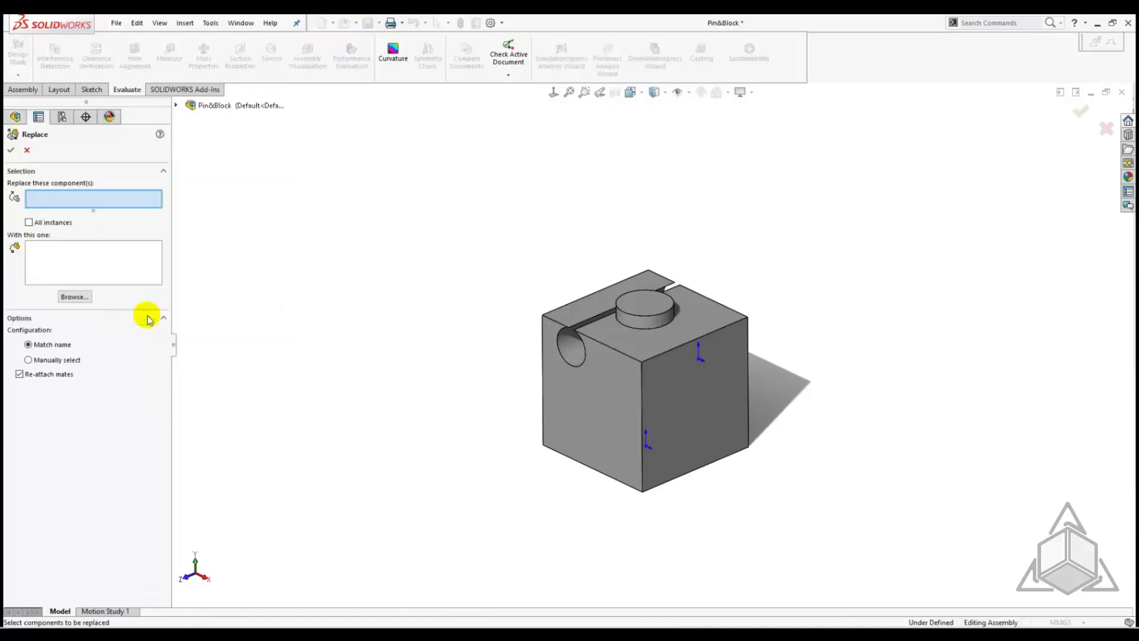
click(593, 400)
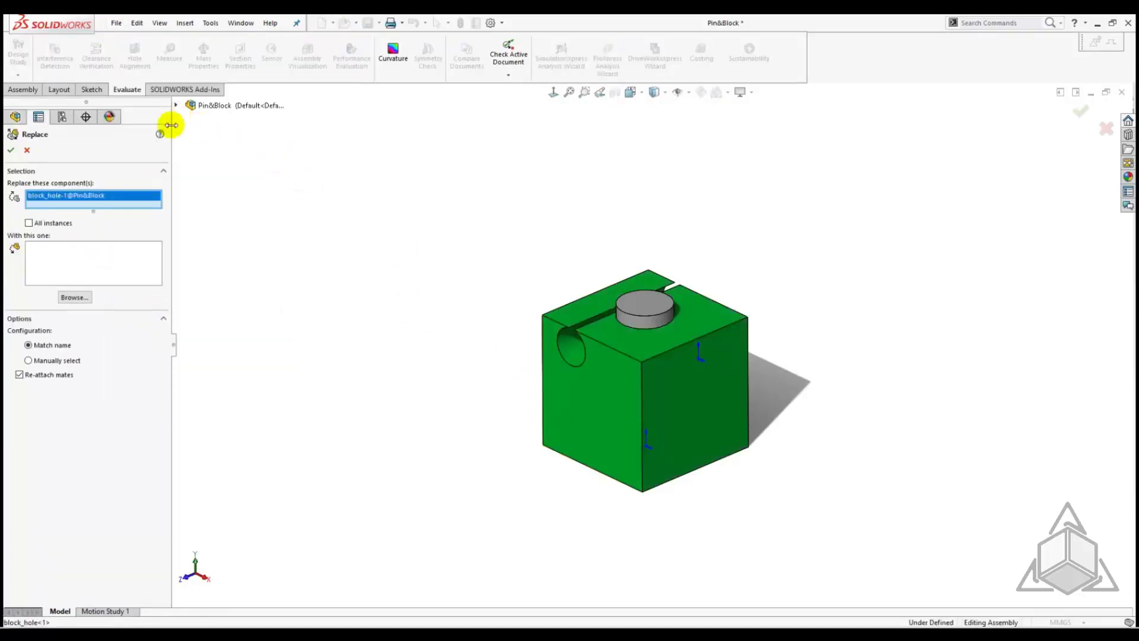
click(74, 297)
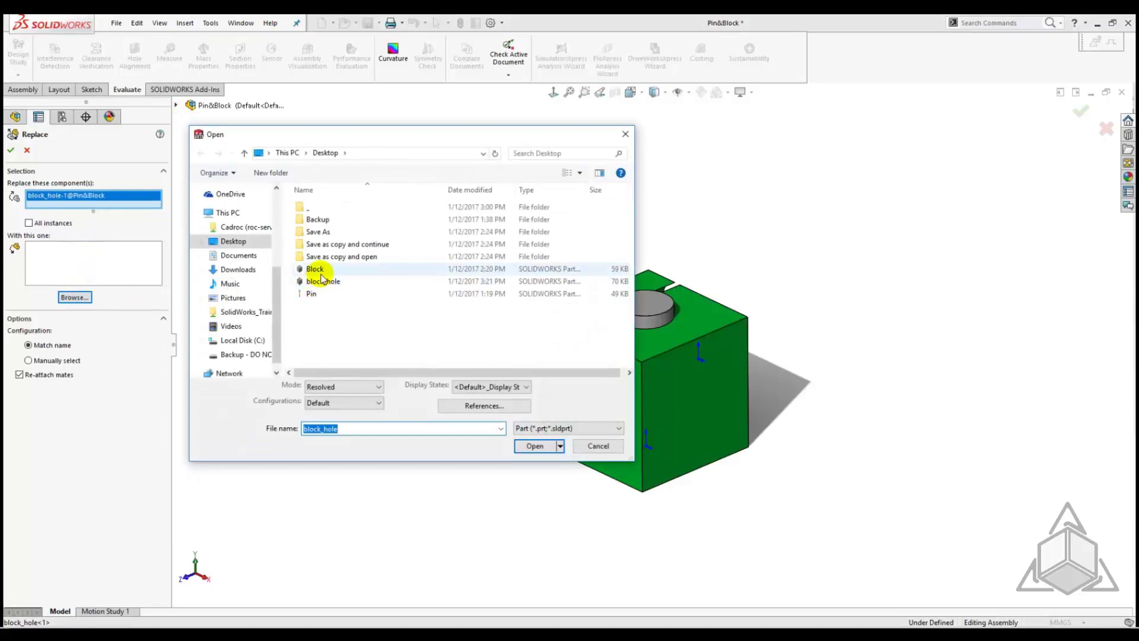
click(316, 270)
click(531, 446)
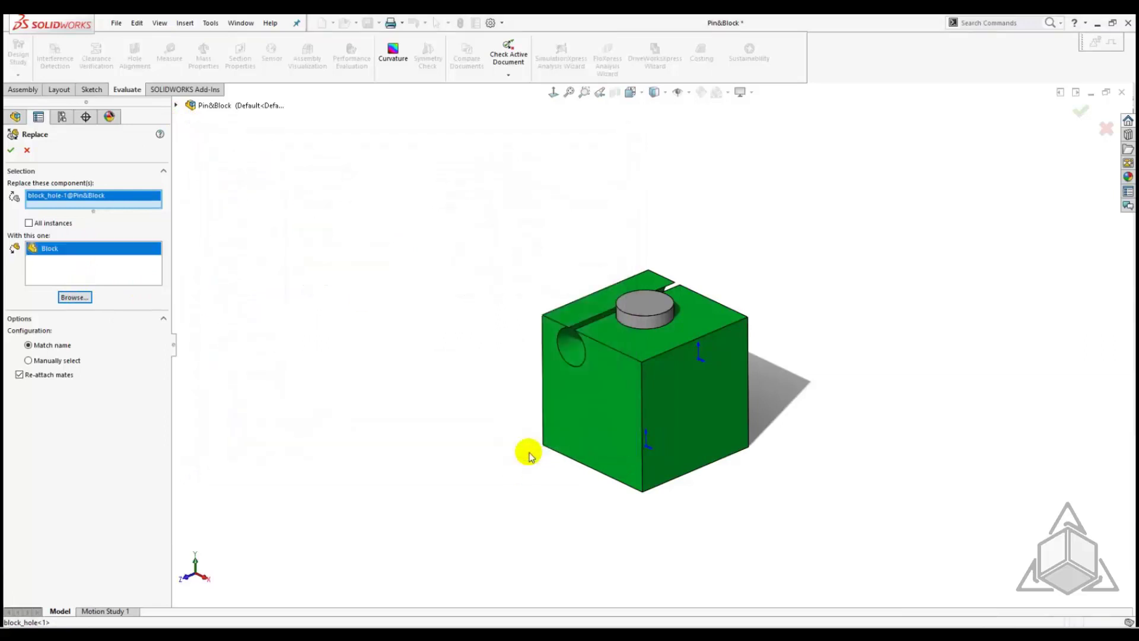
click(8, 149)
click(8, 150)
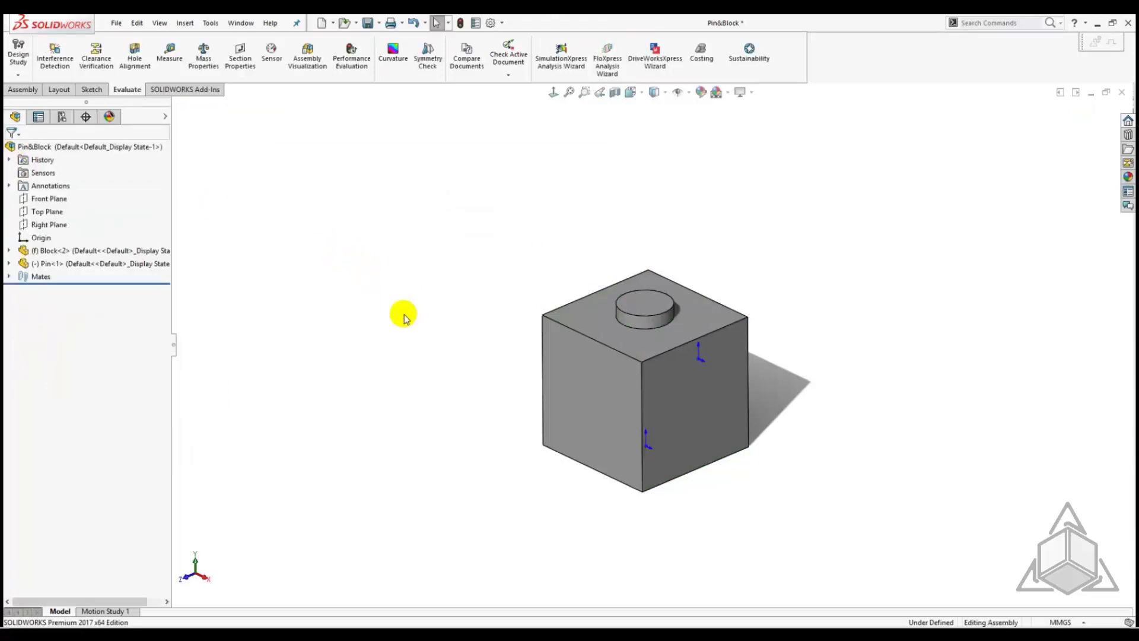
- Pin the menu bar, open the Block part, and start a sketch on its bottom face
click(295, 24)
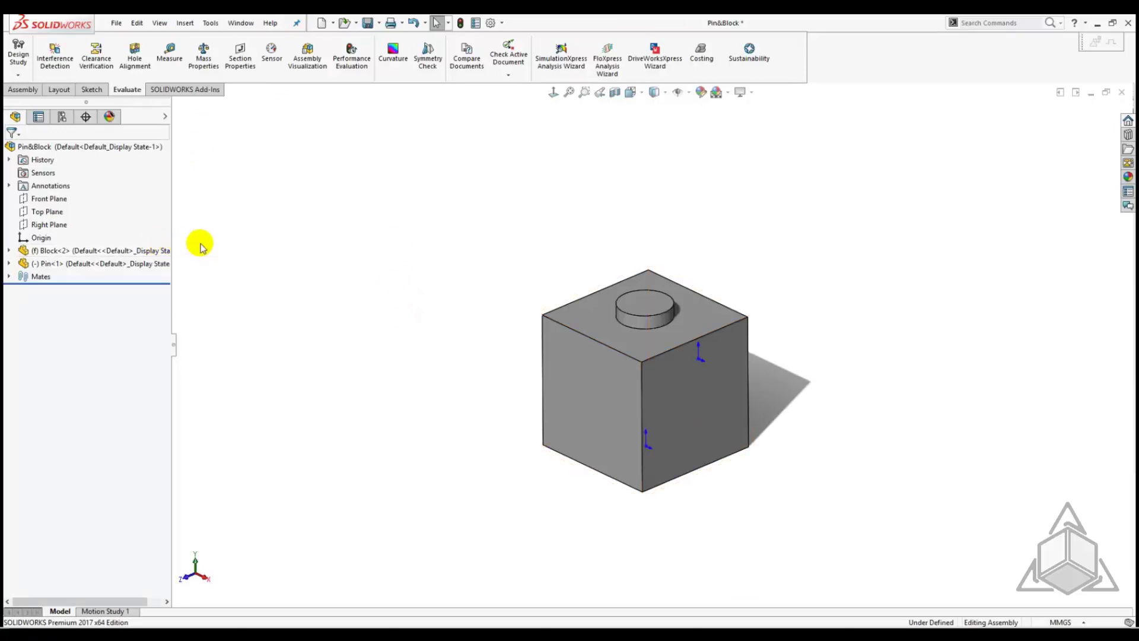
right_click(107, 250)
click(112, 231)
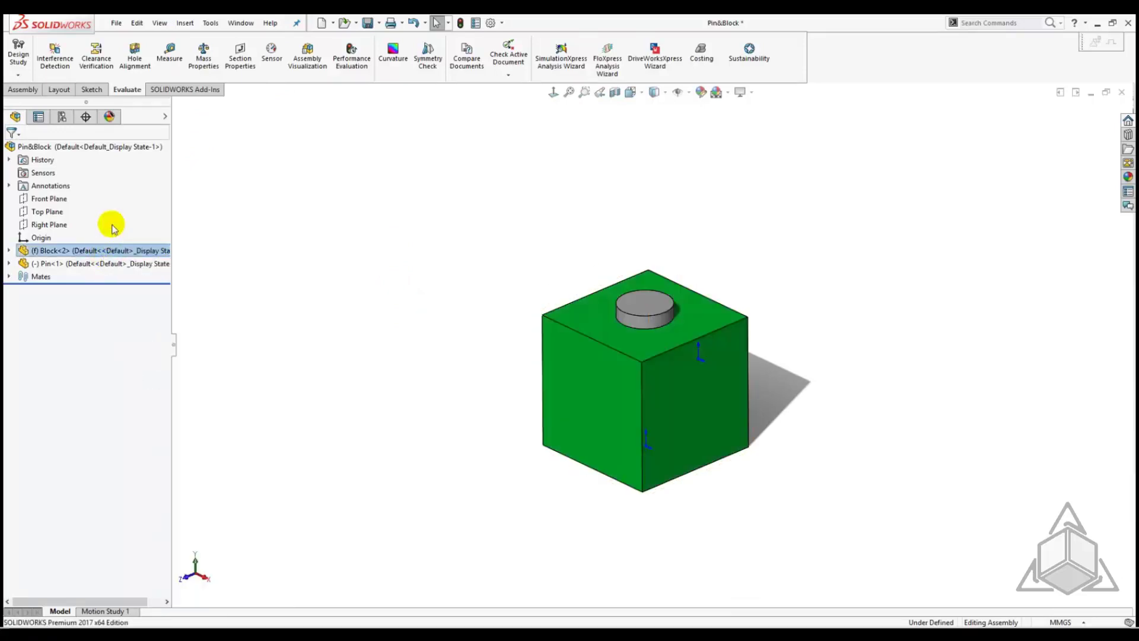
right_click(593, 367)
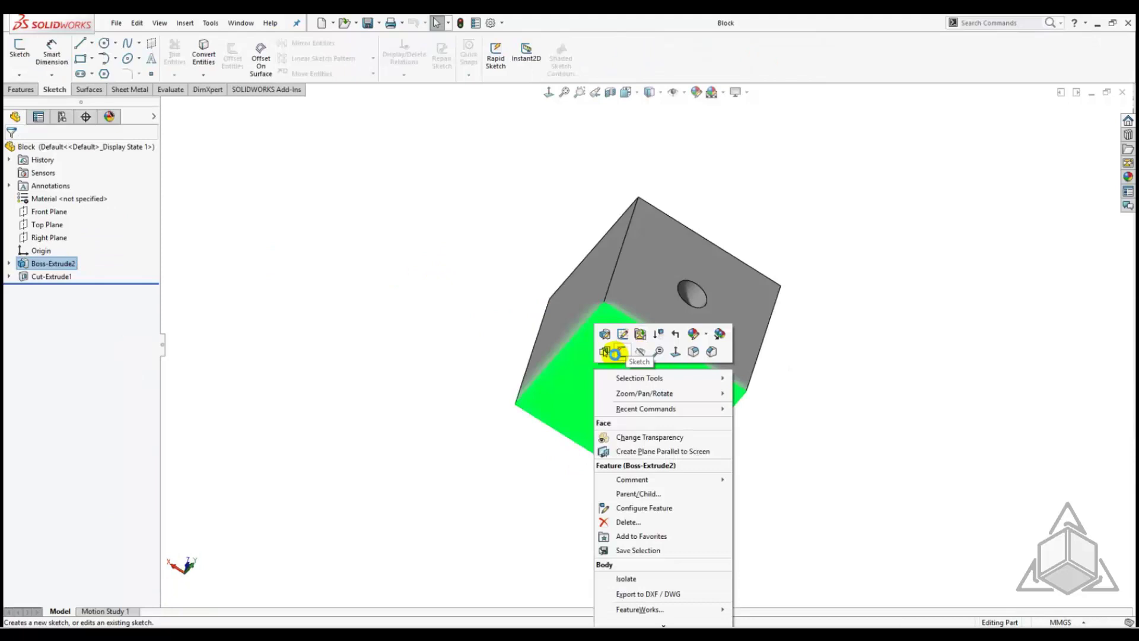
click(613, 332)
- Draw a small-radius circle on the bottom face and cut it Through All
click(104, 42)
click(596, 350)
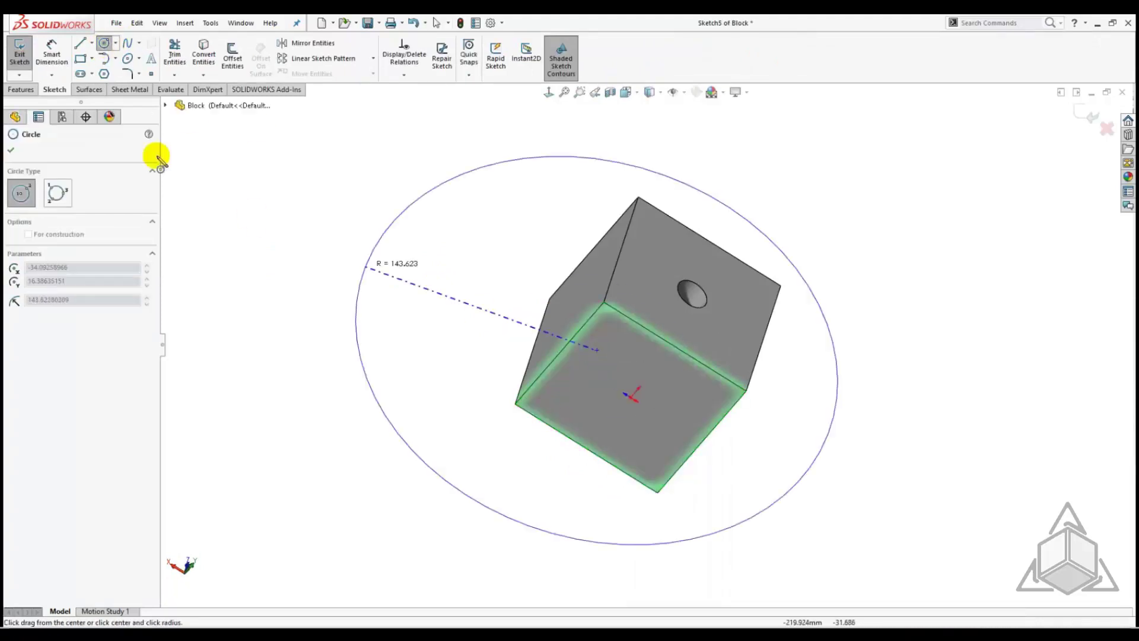
click(20, 89)
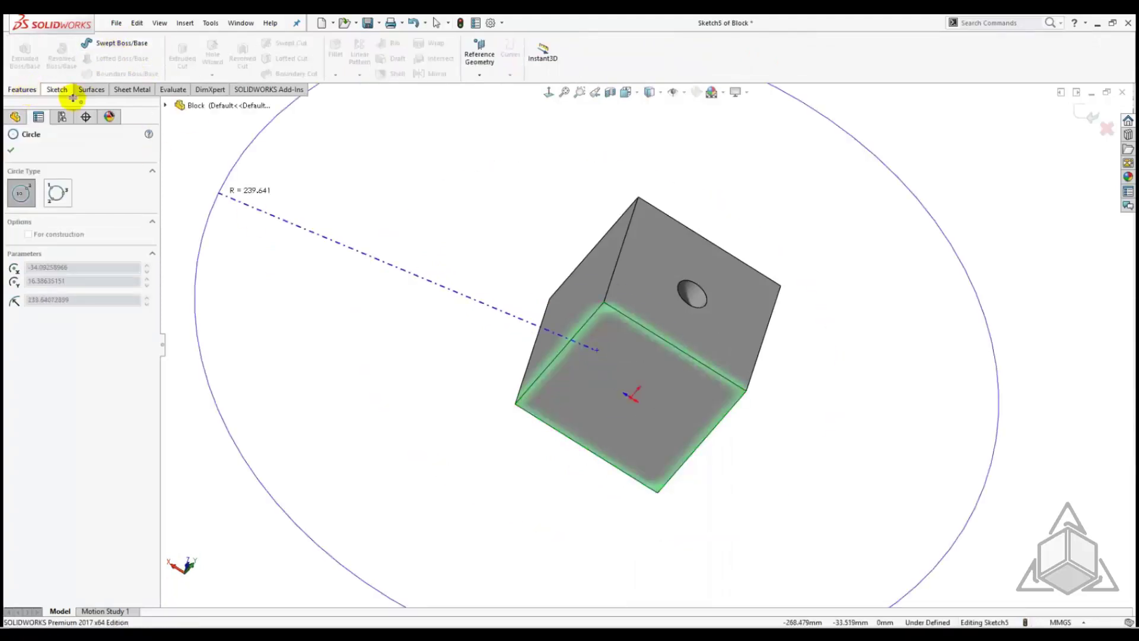
click(590, 364)
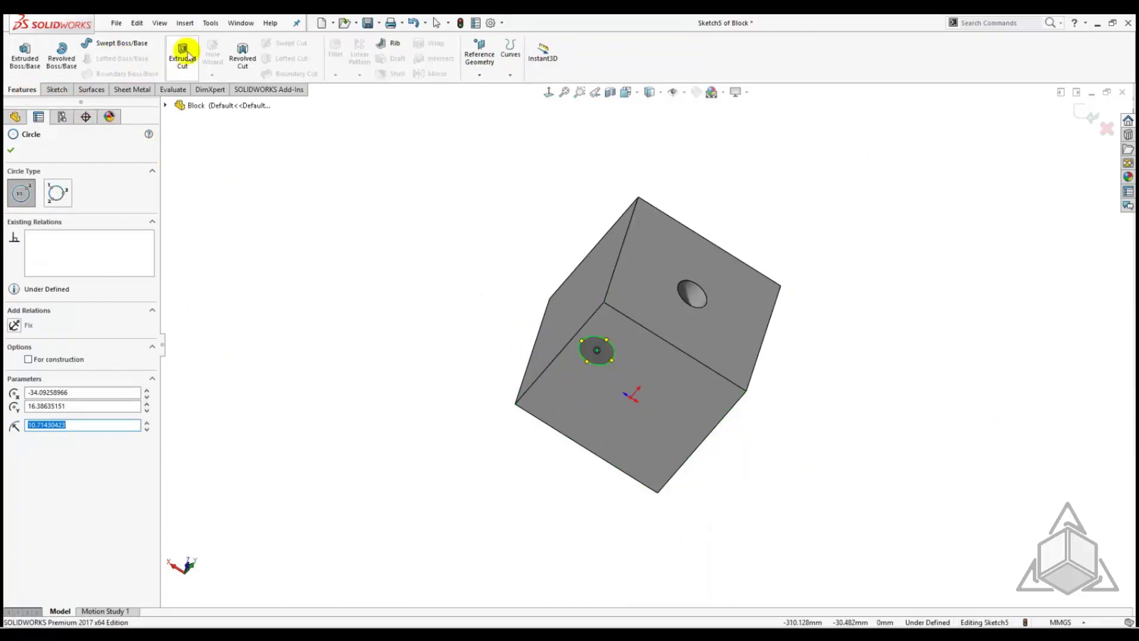
click(183, 53)
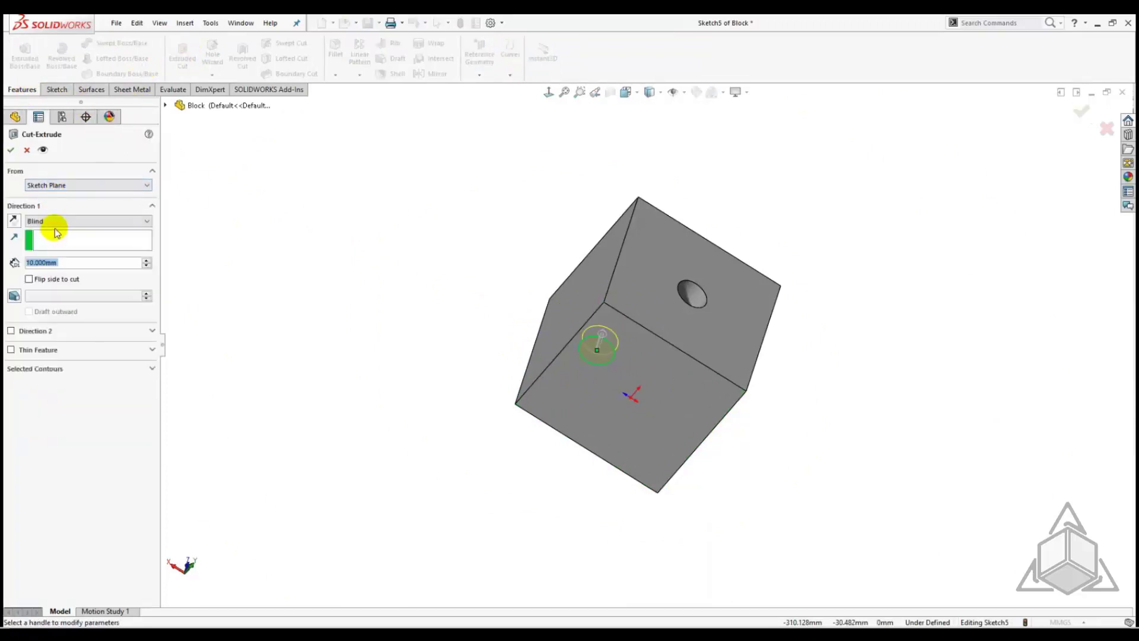
click(60, 222)
click(51, 236)
click(11, 149)
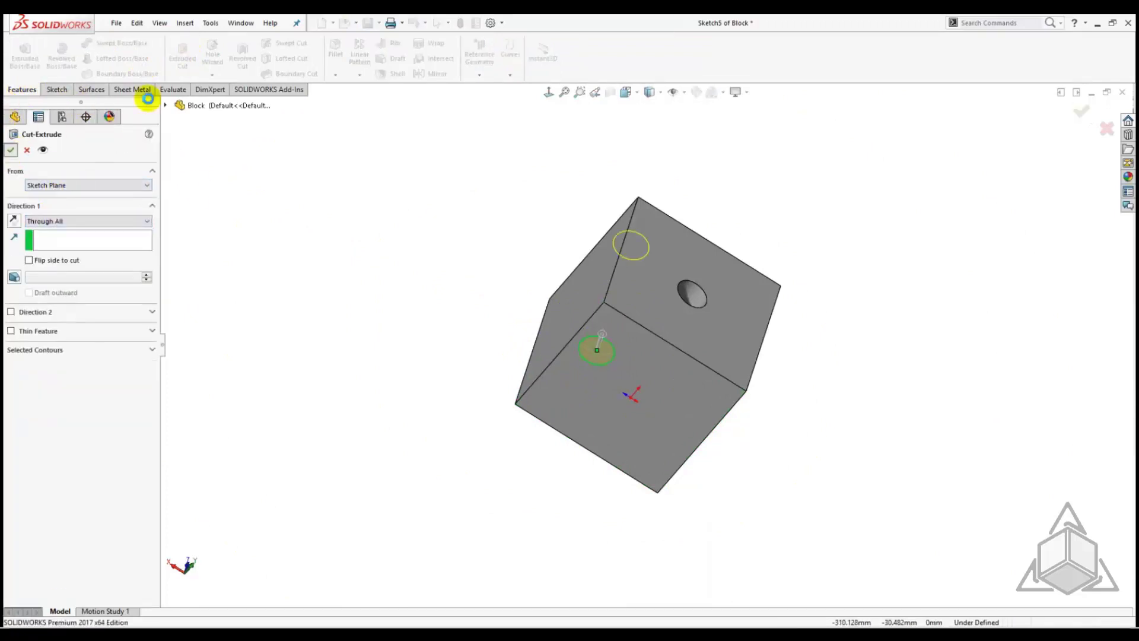
- Save a copy of the two-hole part as block_hole_copy while keeping Block open
click(378, 22)
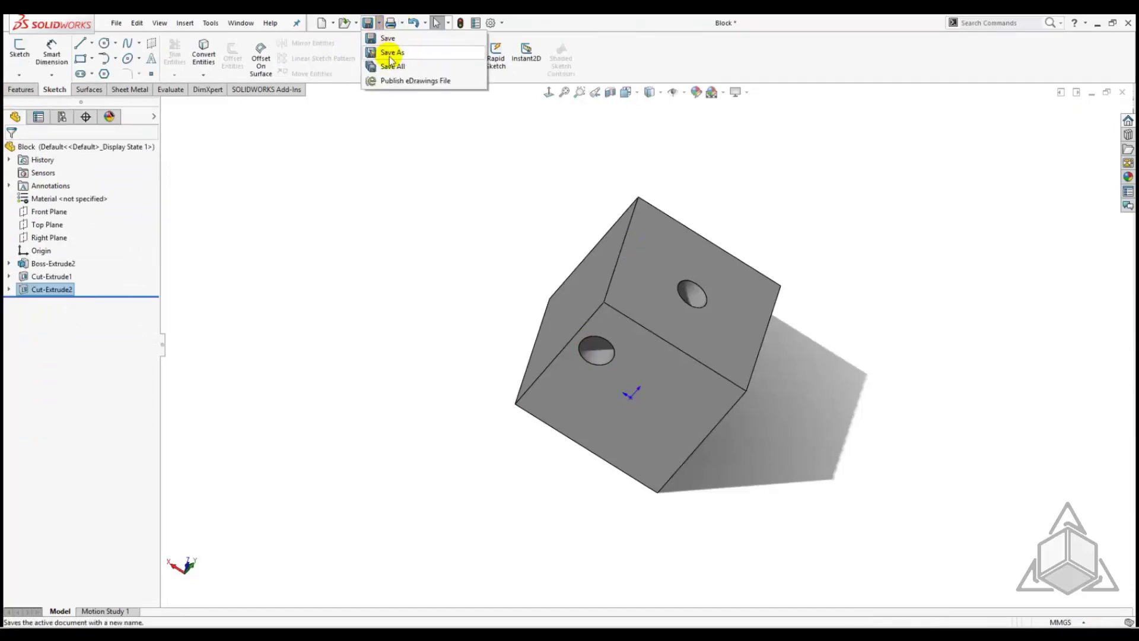
click(395, 51)
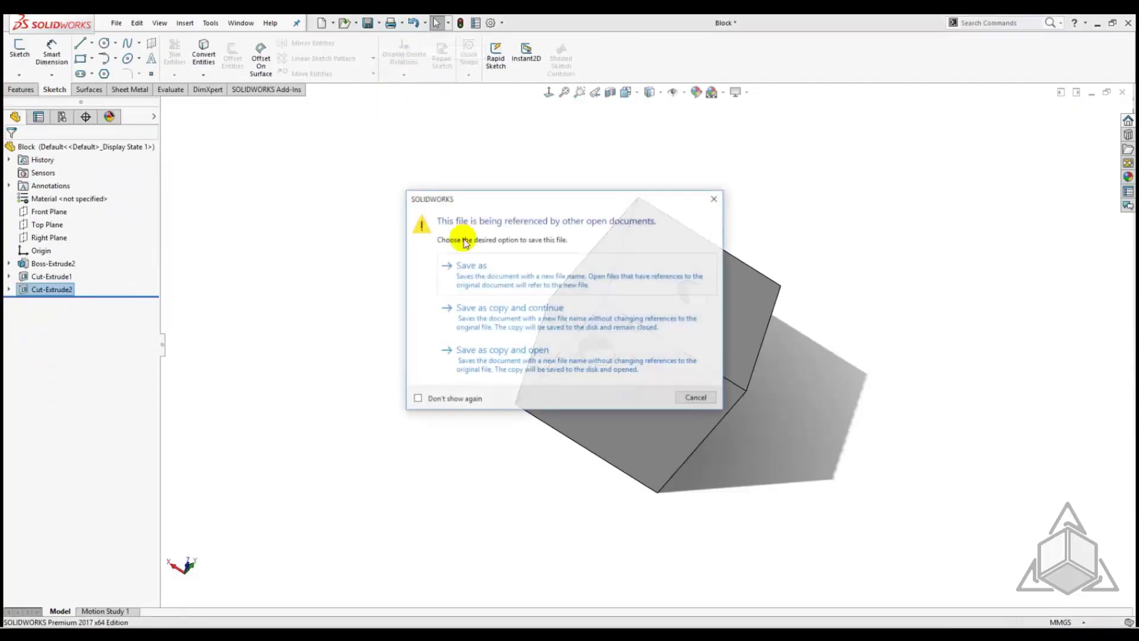
click(481, 320)
text(bloc)
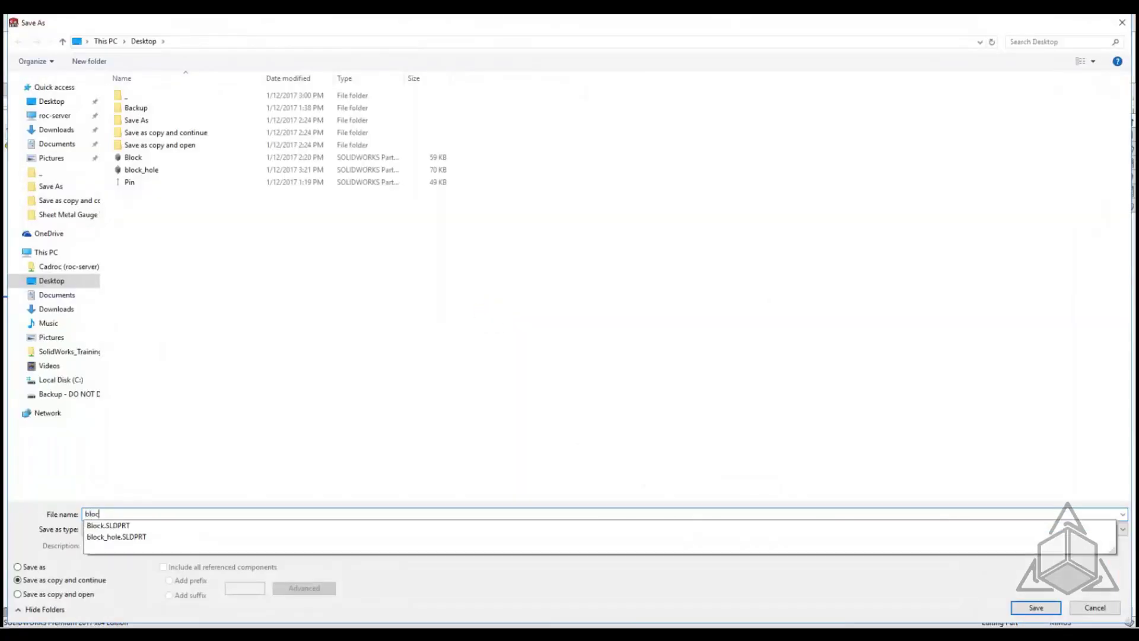
text(k_hole_copy)
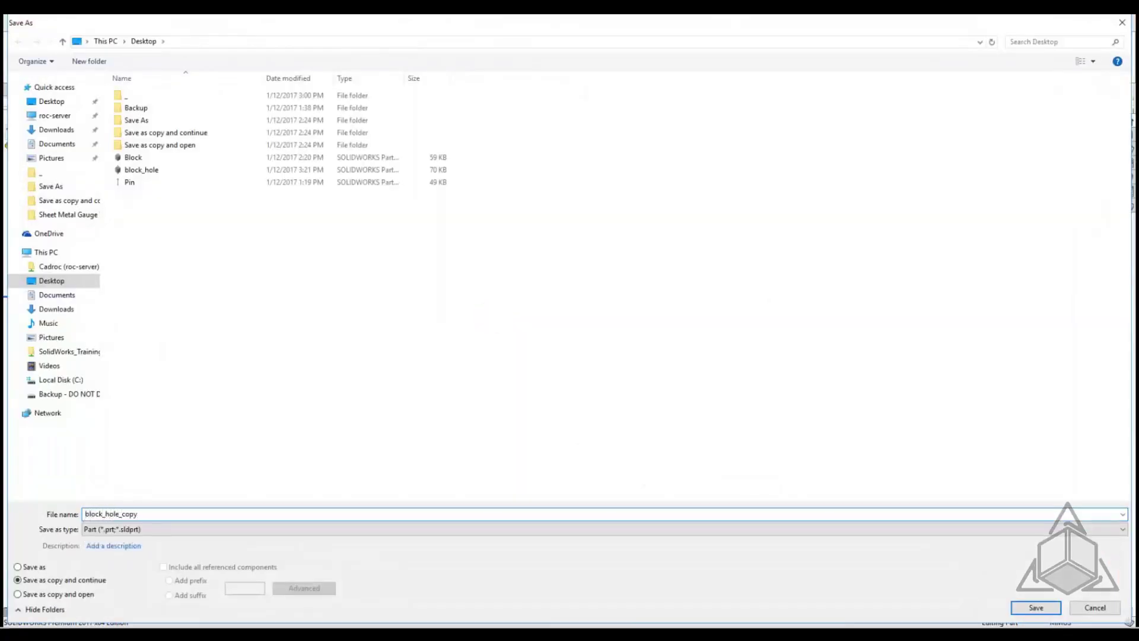
key(Return)
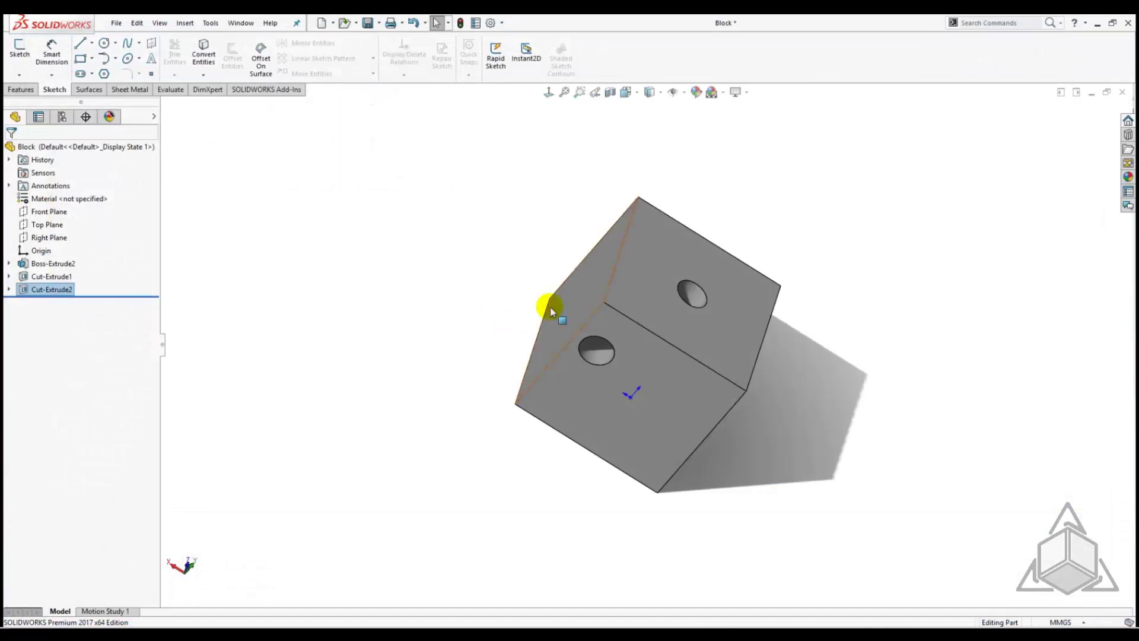
- Close the Block window without saving and discard its changes in the assembly
click(1122, 92)
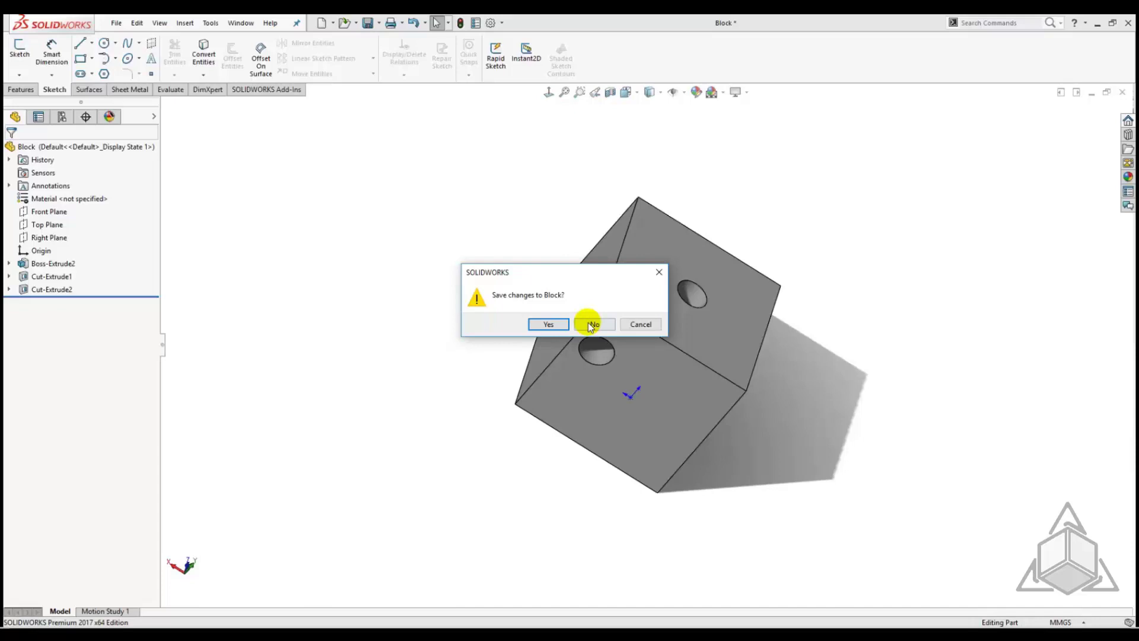
click(592, 325)
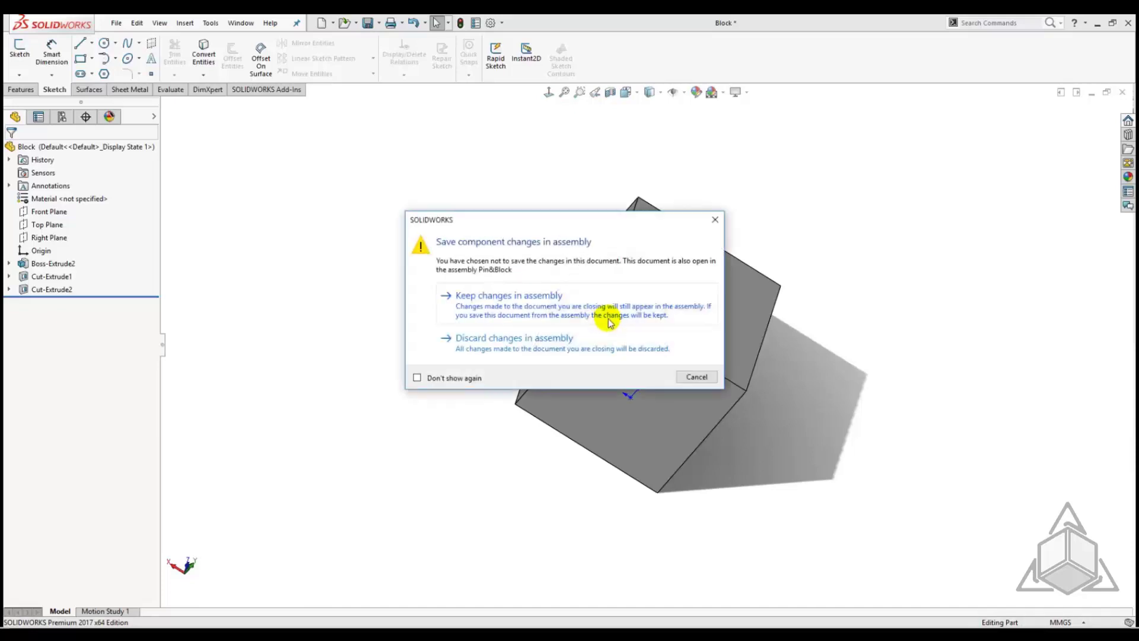
click(544, 342)
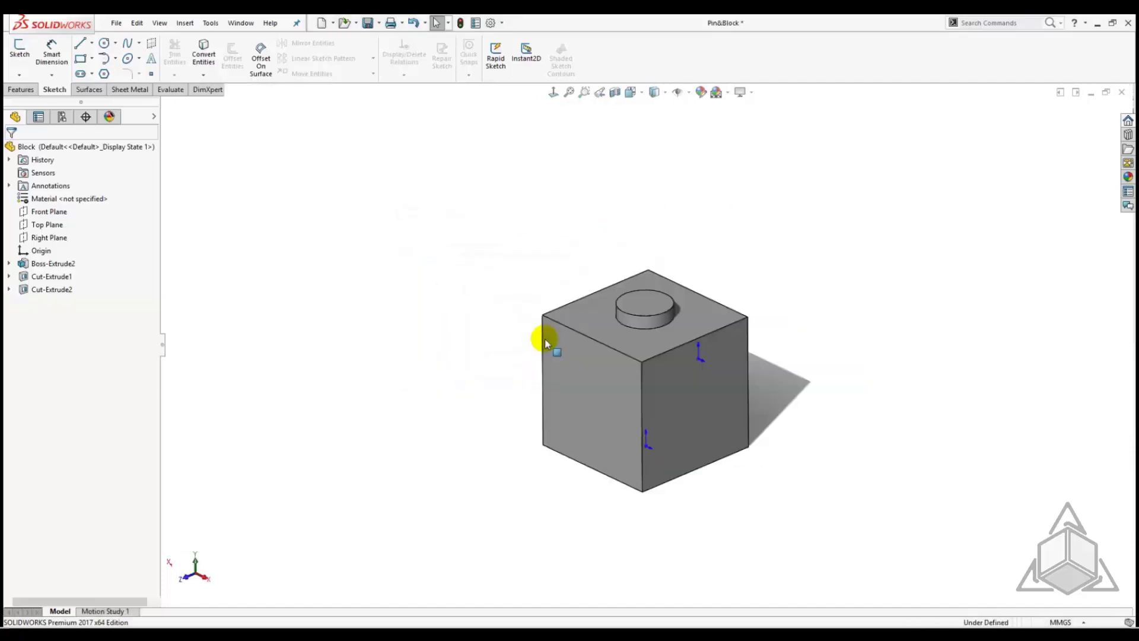